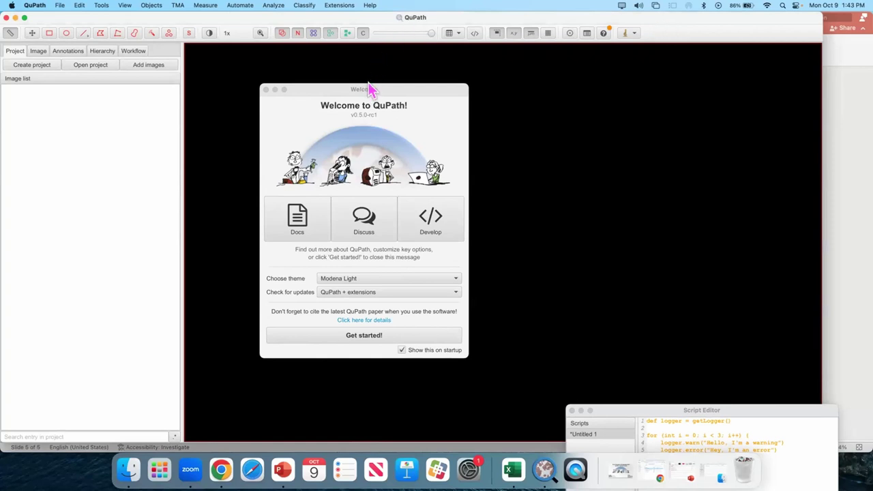
Step: Switch the interface theme to Modena Dark, then back to Modena Light
drag(369, 88, 388, 85)
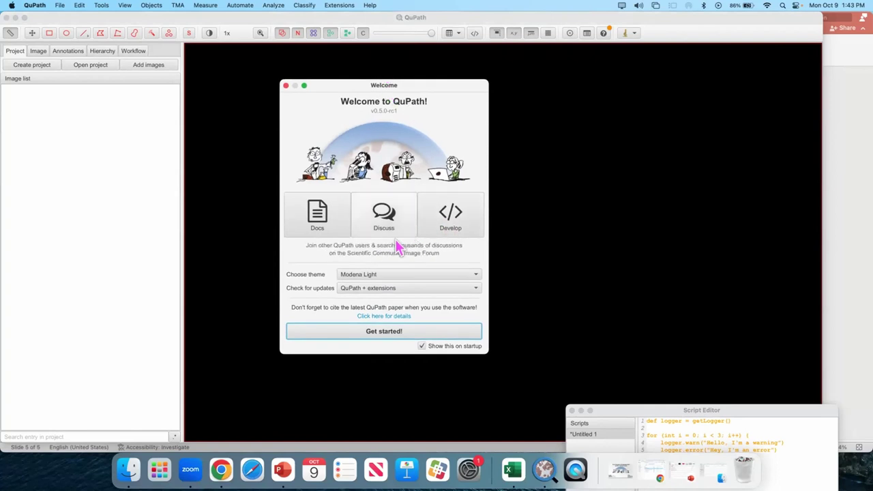
click(372, 277)
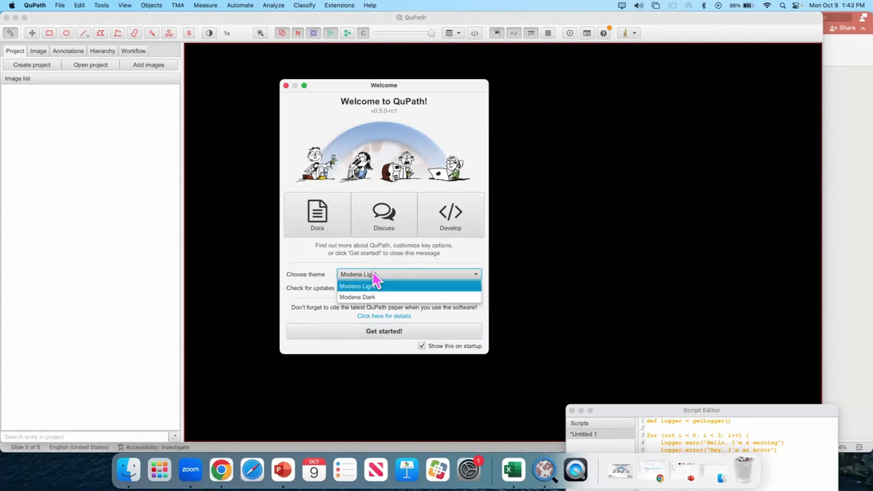
click(383, 298)
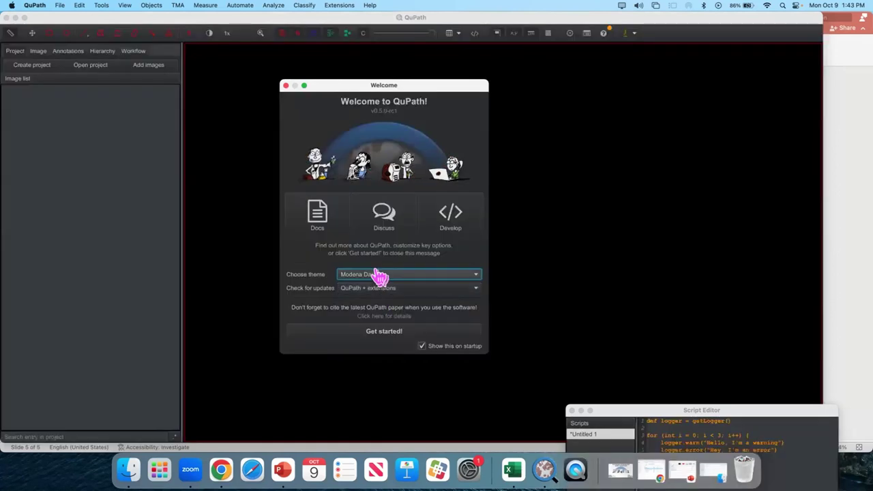
click(380, 277)
click(375, 287)
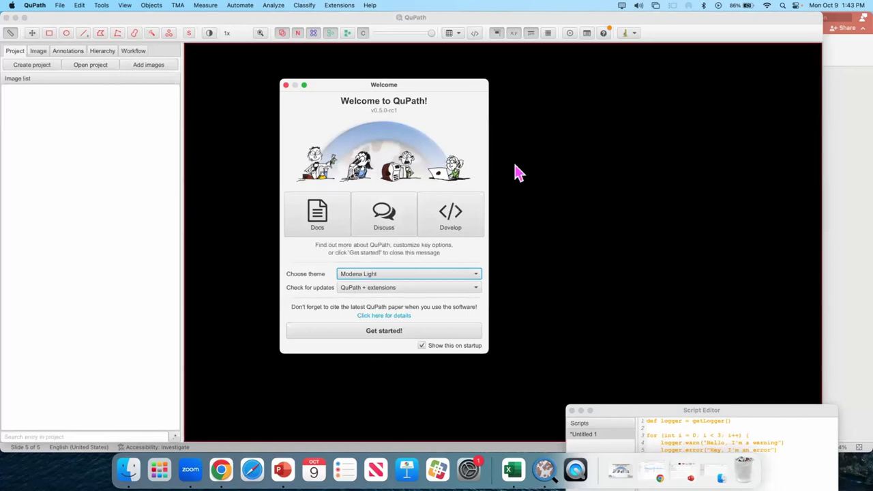
Step: Place Preferences beside the Welcome window, keeping Modena Light as the theme
click(570, 34)
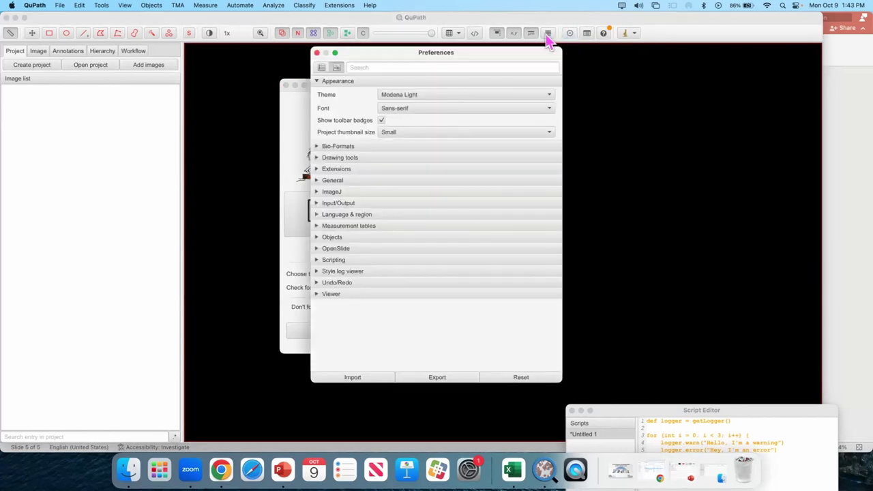
drag(450, 51, 668, 62)
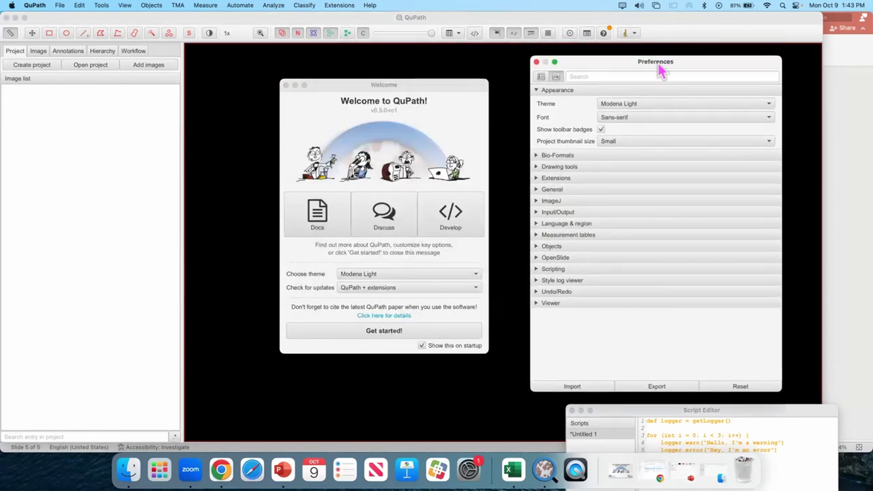
click(636, 108)
click(634, 112)
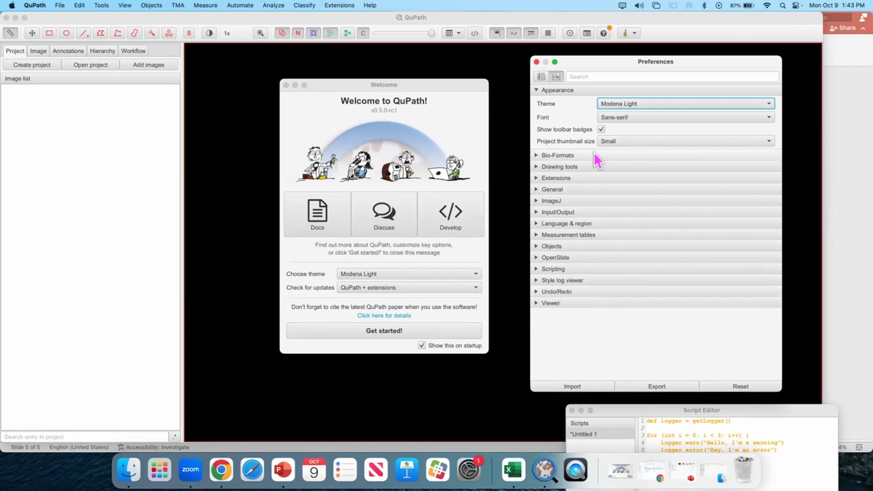
Step: Close Preferences and run the logging script in the Script Editor
click(537, 62)
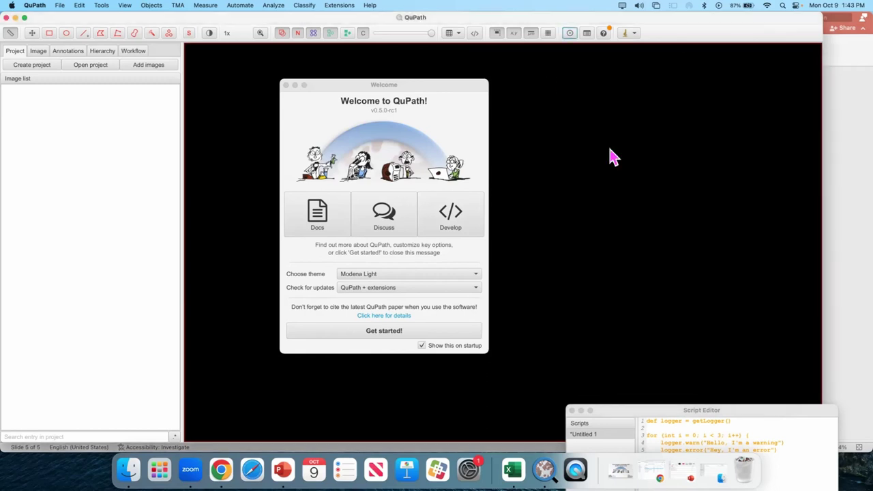
click(664, 414)
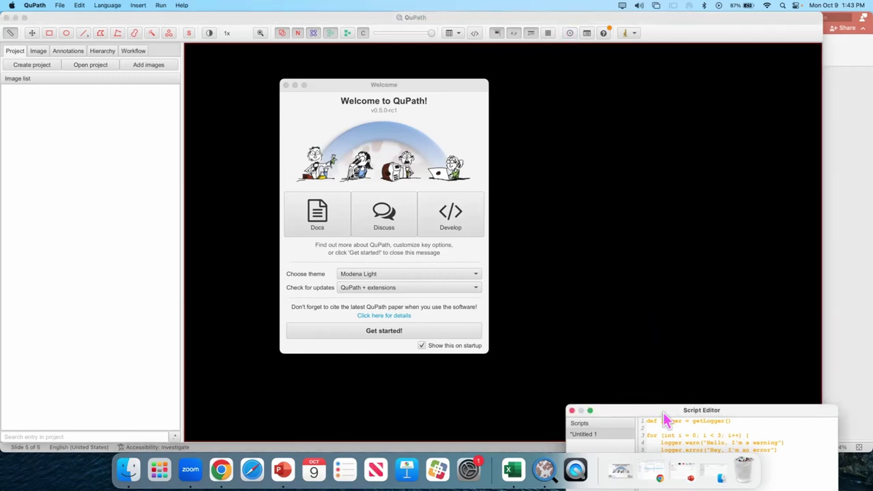
key(super+r)
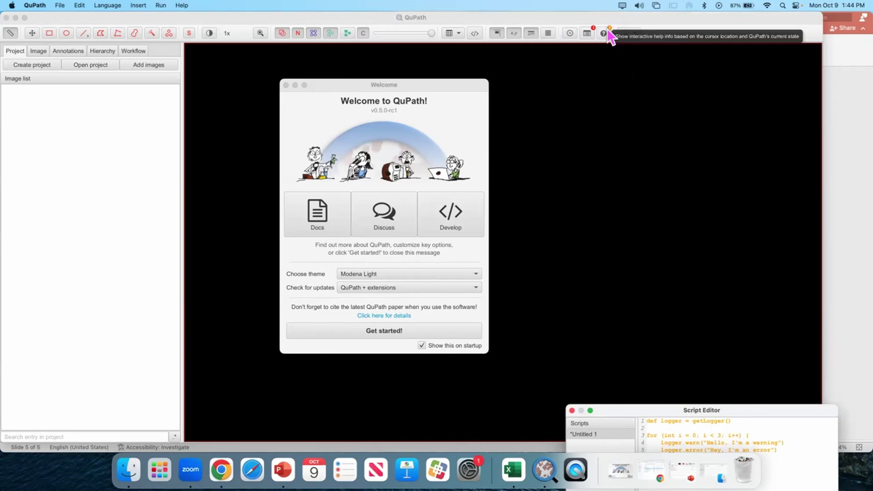
Step: Show Context help at the upper right of the screen, then pull down the File menu
click(605, 35)
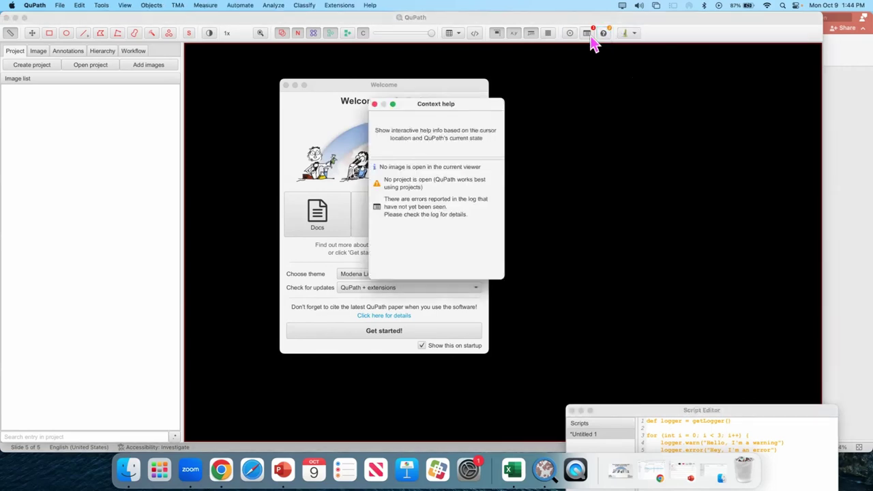
drag(438, 110, 739, 73)
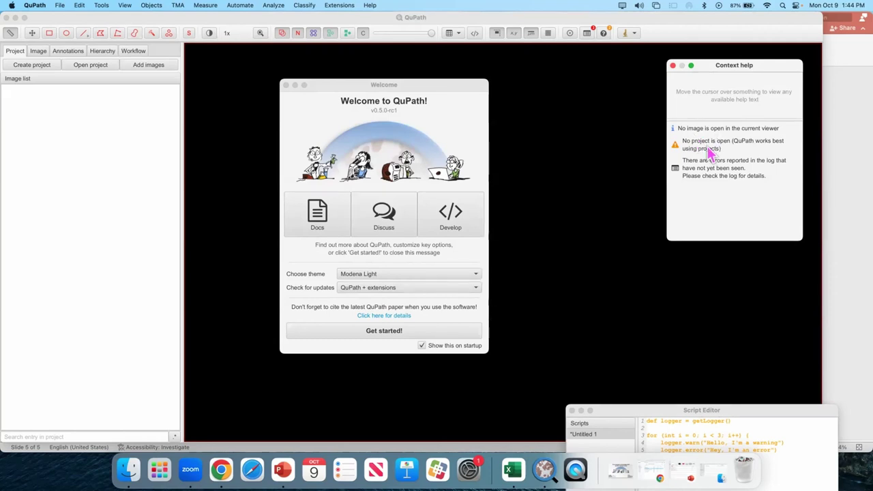
click(61, 6)
Step: Load the recent Annotations project, view Swiss roll HE.czi, and place Brightness & contrast on the left
mouse_move(130, 30)
click(197, 29)
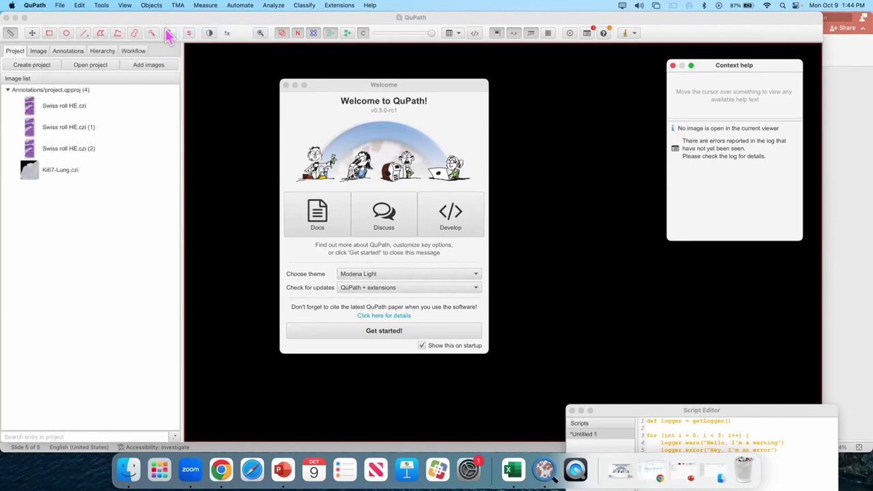
click(71, 107)
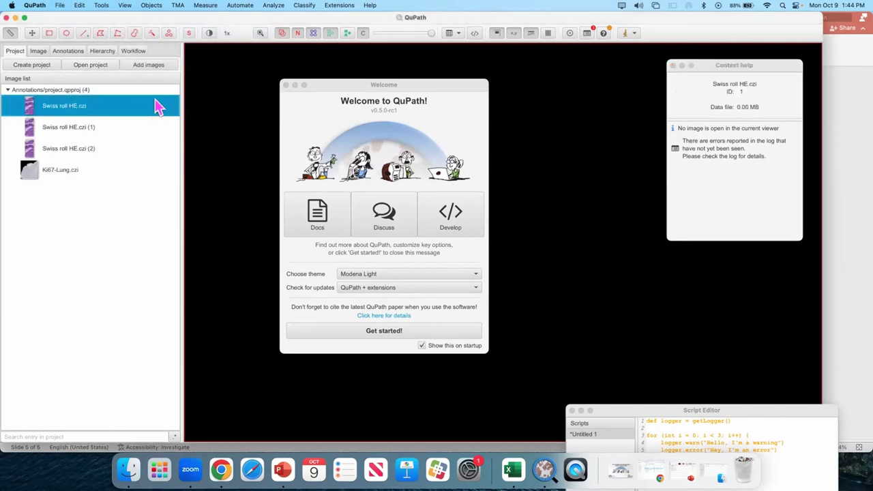
double_click(80, 109)
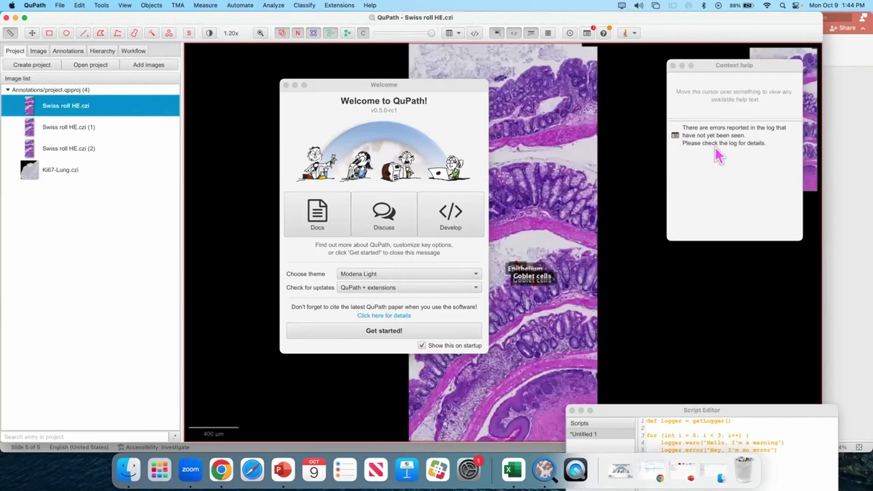
click(209, 32)
drag(418, 62, 182, 95)
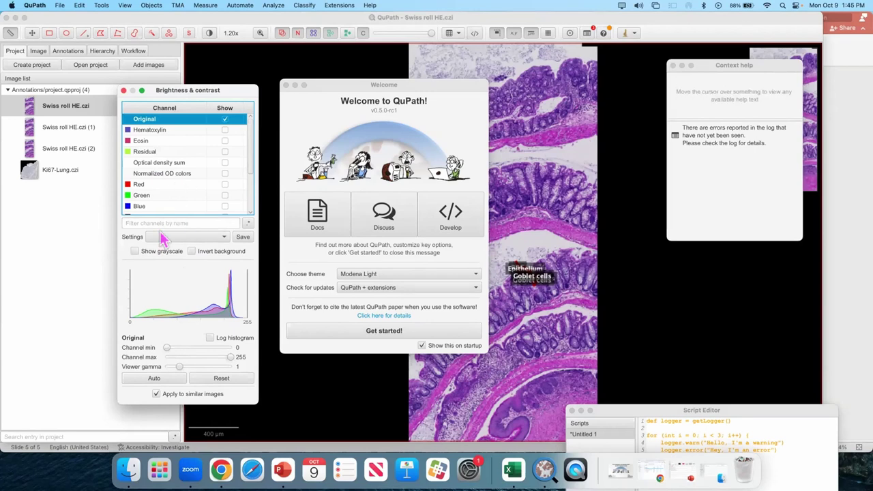
Step: Turn on Invert background, lower the Welcome window, and bring Context help forward
click(192, 252)
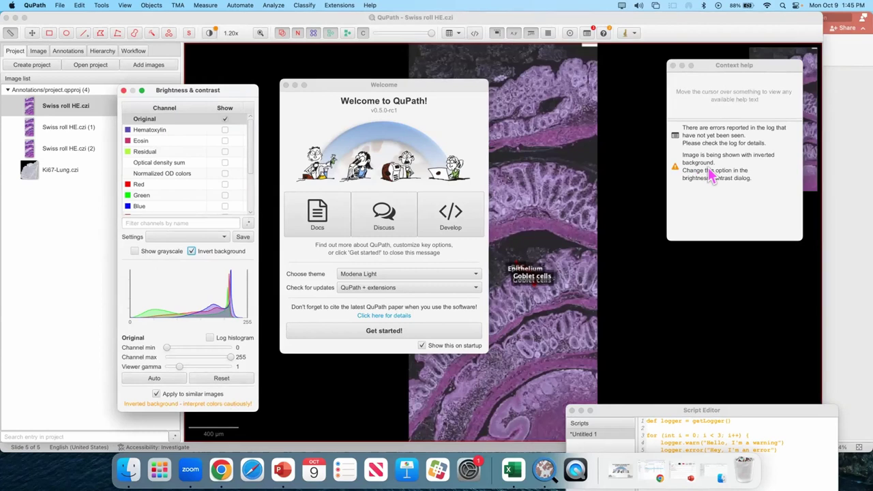
drag(377, 86, 361, 187)
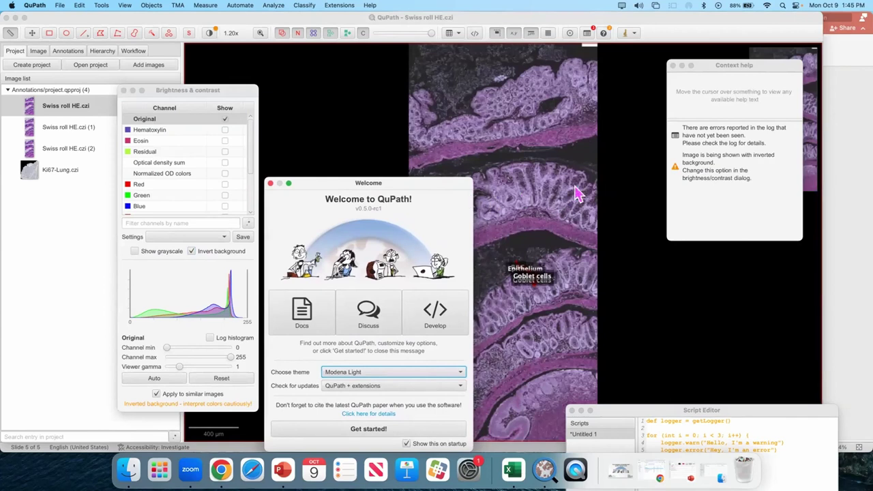
click(724, 67)
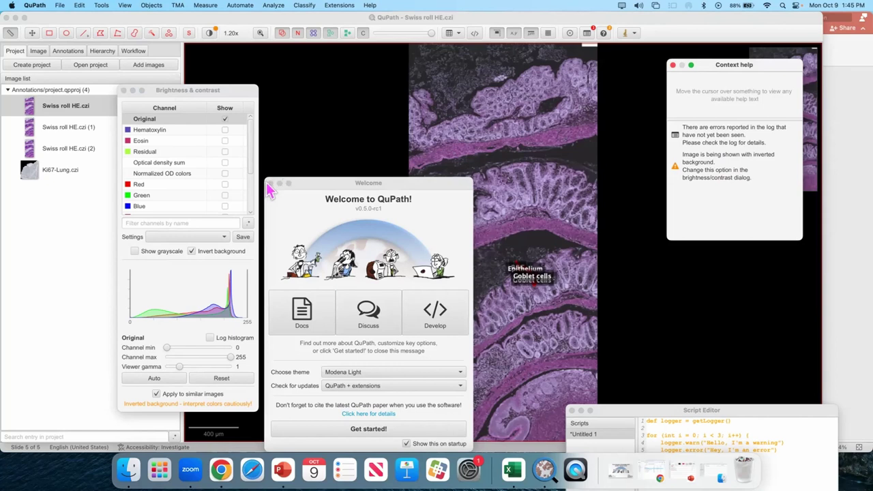
Step: Dismiss the Welcome window, Context help and Brightness & contrast, and shift the Script Editor right
click(368, 428)
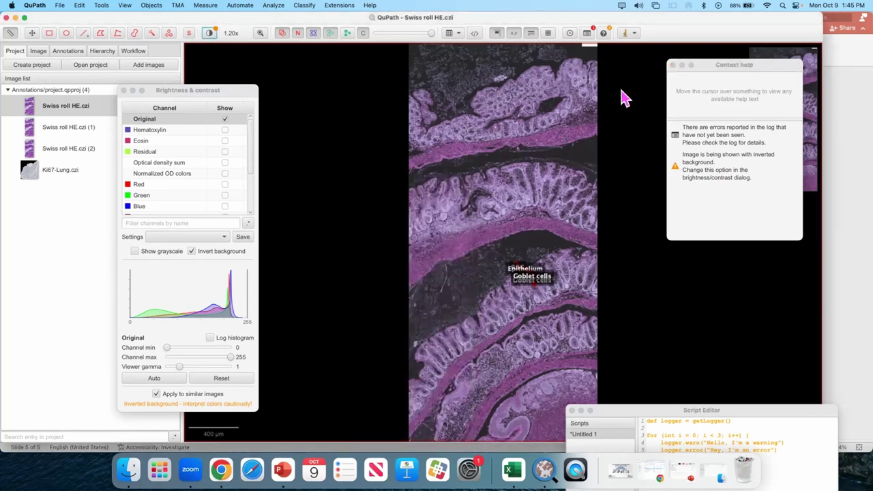
click(672, 65)
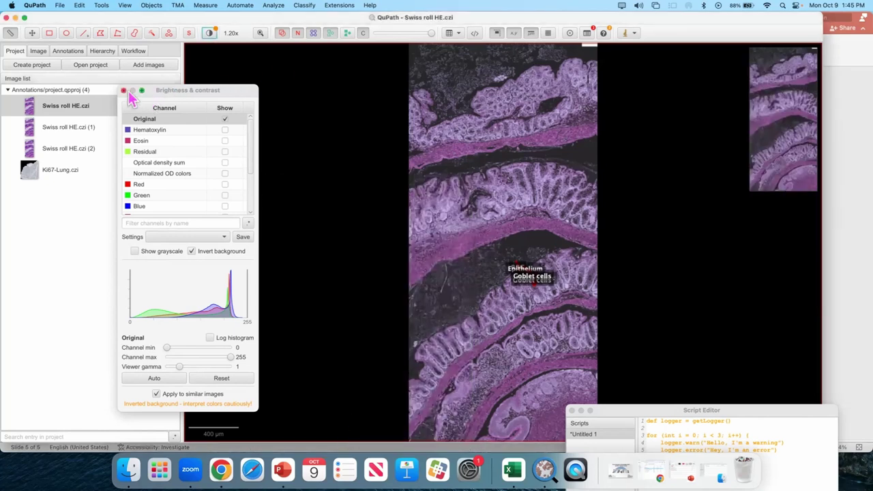
click(124, 91)
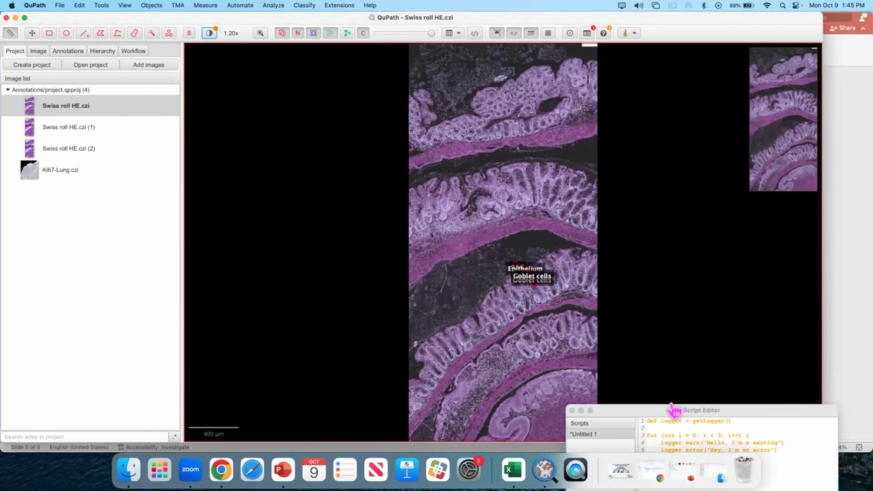
drag(671, 404, 706, 407)
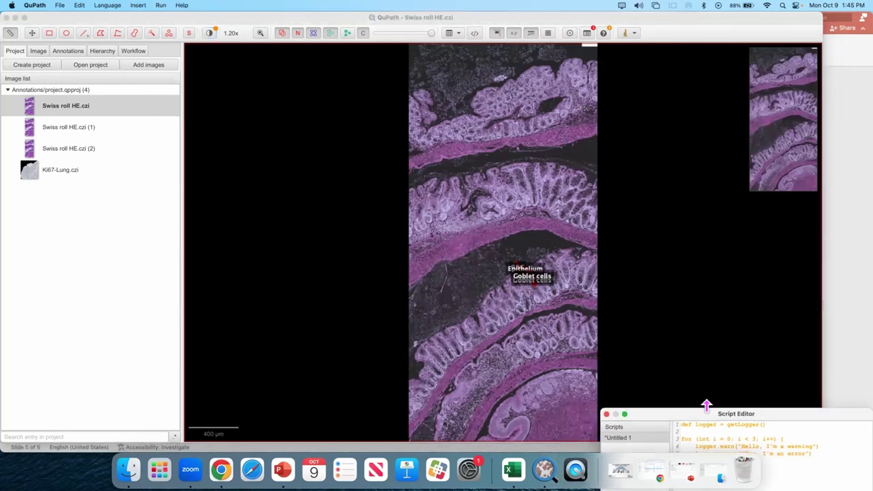
Step: Show the Log window at the upper left, enlarged to display full columns
click(587, 34)
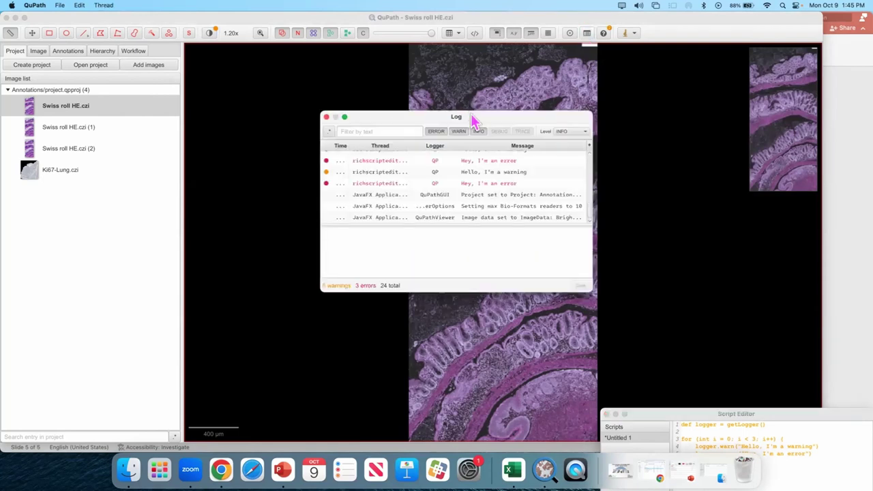
drag(454, 117, 266, 76)
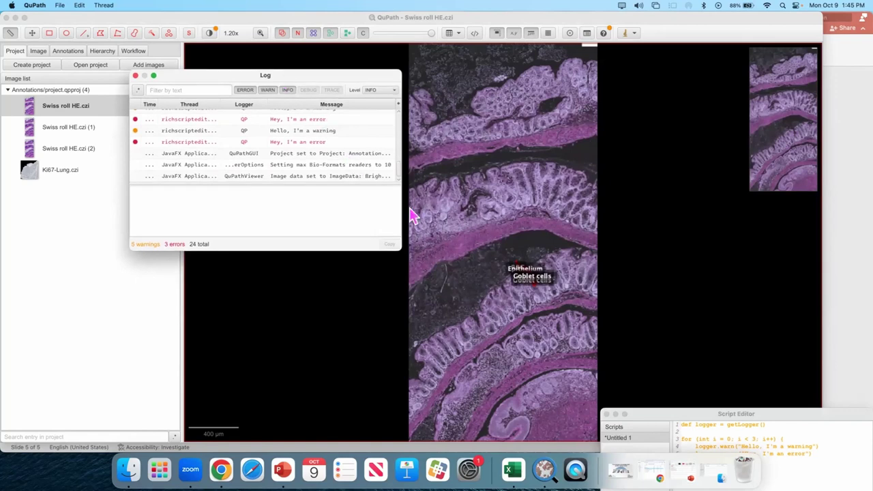
drag(402, 250, 560, 361)
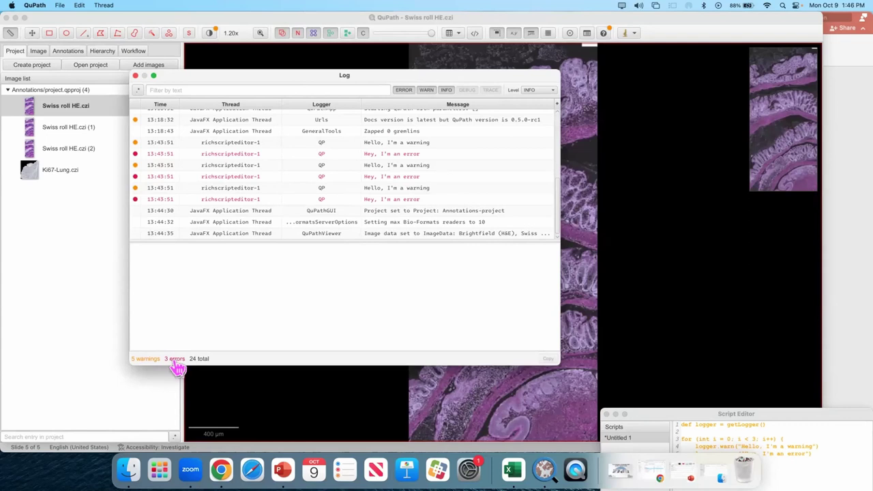
Step: Cycle through the logged error entries, then step through the warnings
click(174, 359)
click(175, 360)
click(175, 360)
click(174, 359)
click(175, 359)
click(175, 360)
click(175, 360)
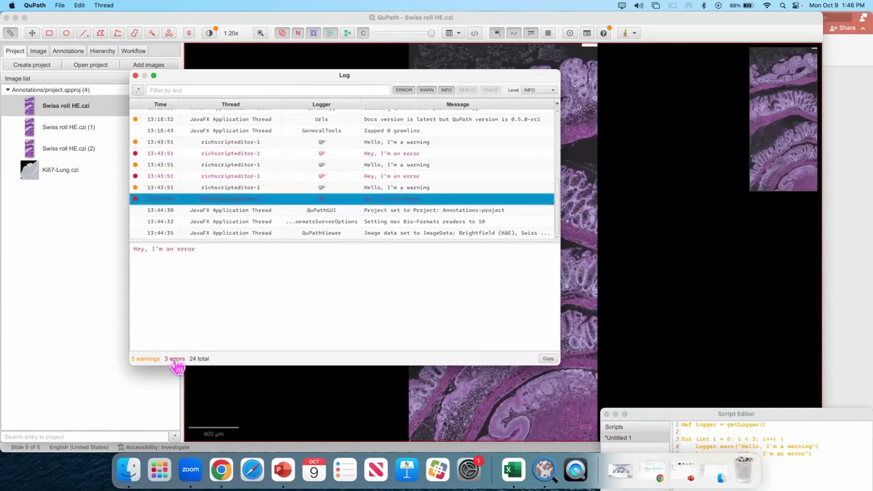
click(175, 360)
click(146, 360)
click(146, 359)
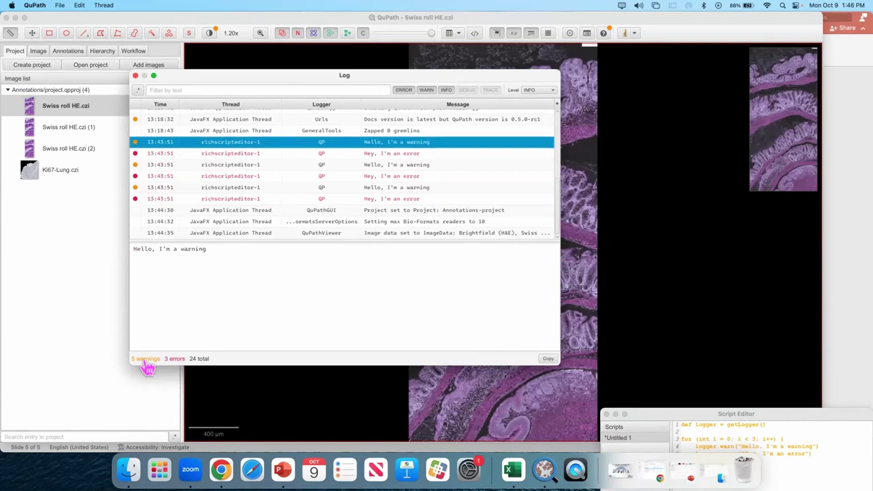
click(146, 360)
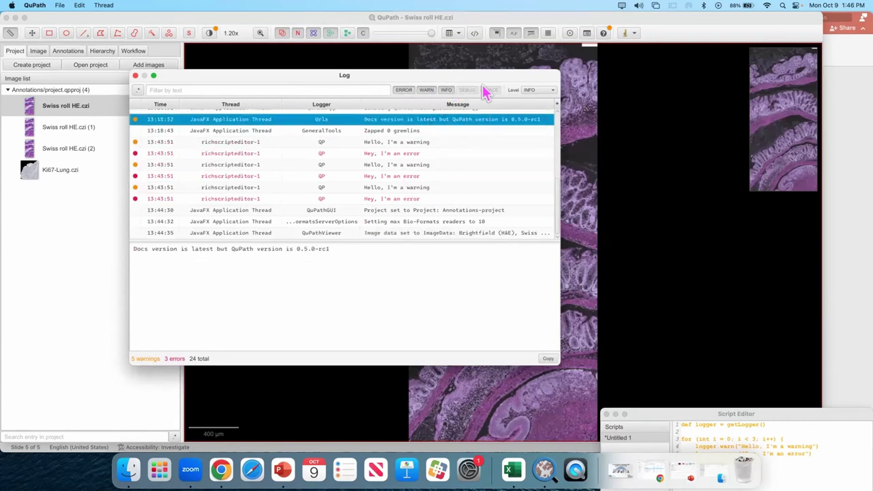
Step: Filter the log to errors only by hiding INFO and WARN, then restore them
click(445, 91)
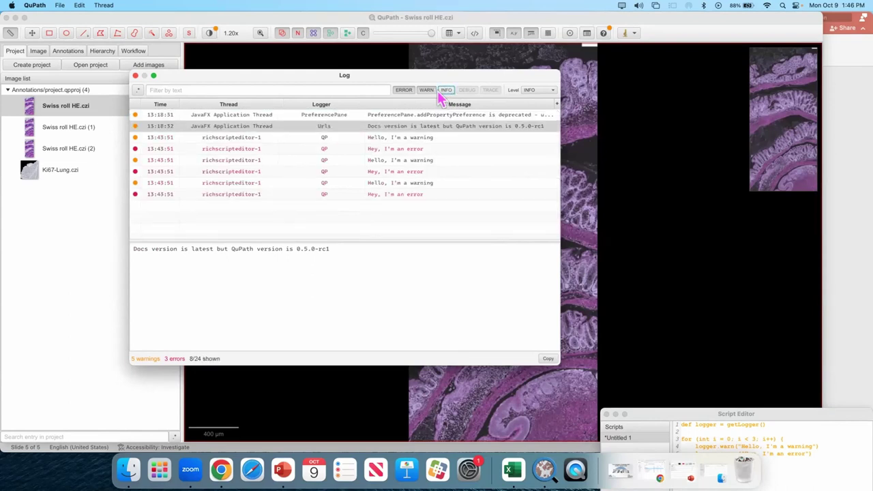
click(426, 90)
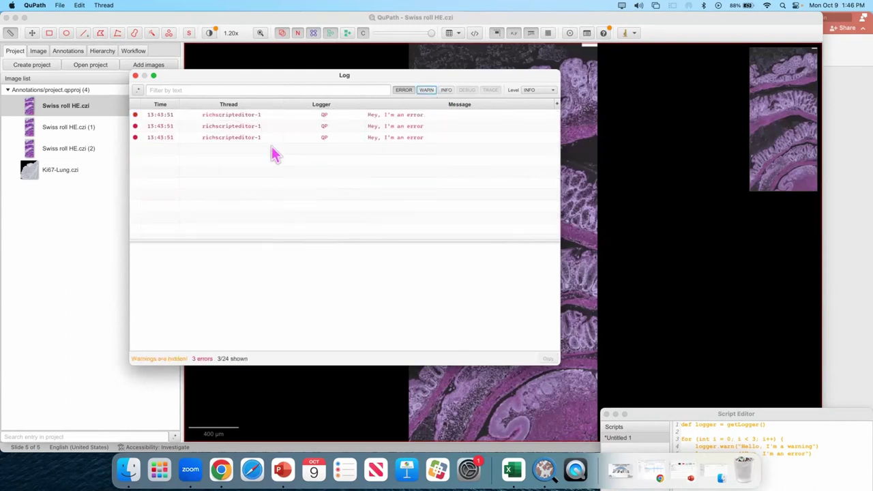
click(446, 90)
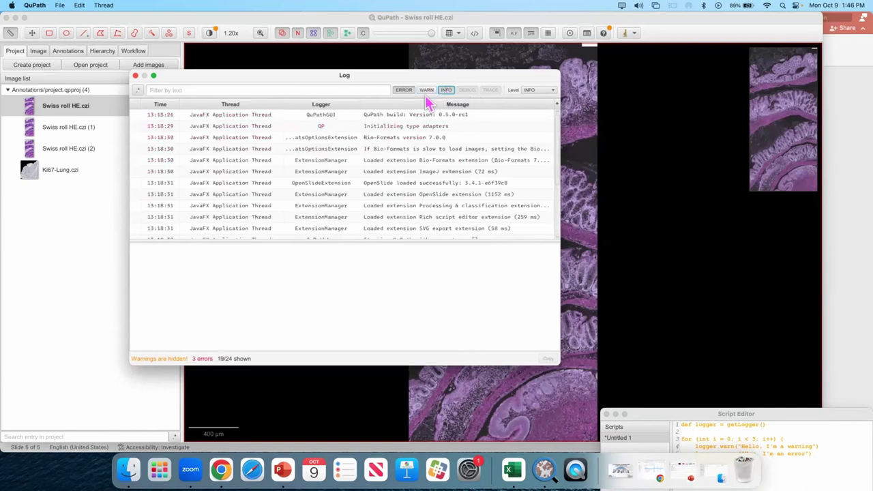
click(426, 91)
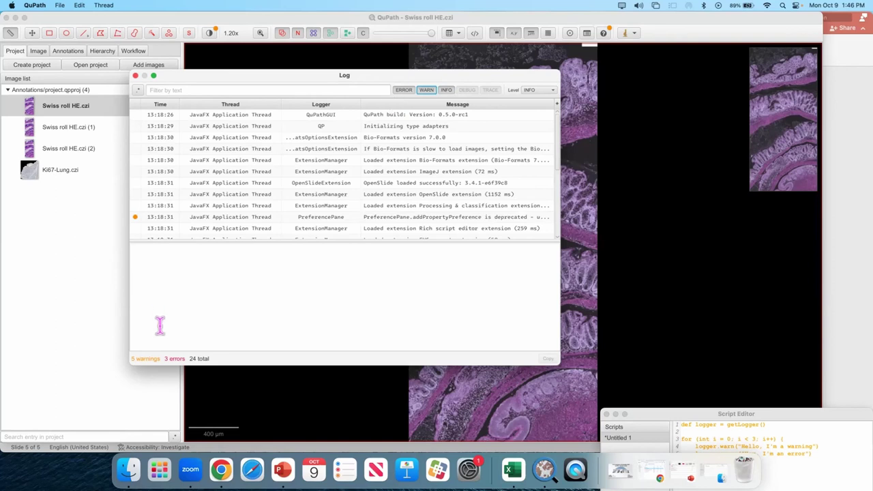
click(170, 359)
Step: Copy the last error log entry and place the Script Editor beside the Log
click(220, 202)
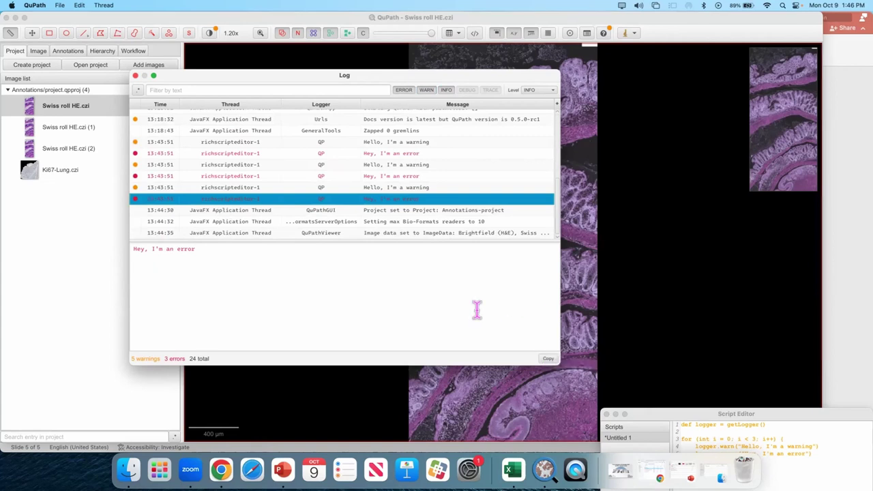
key(super+c)
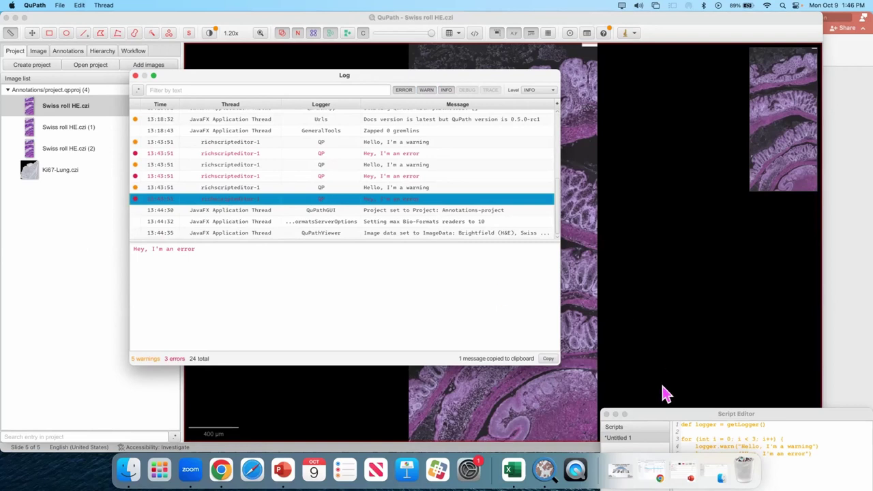
drag(695, 417, 505, 182)
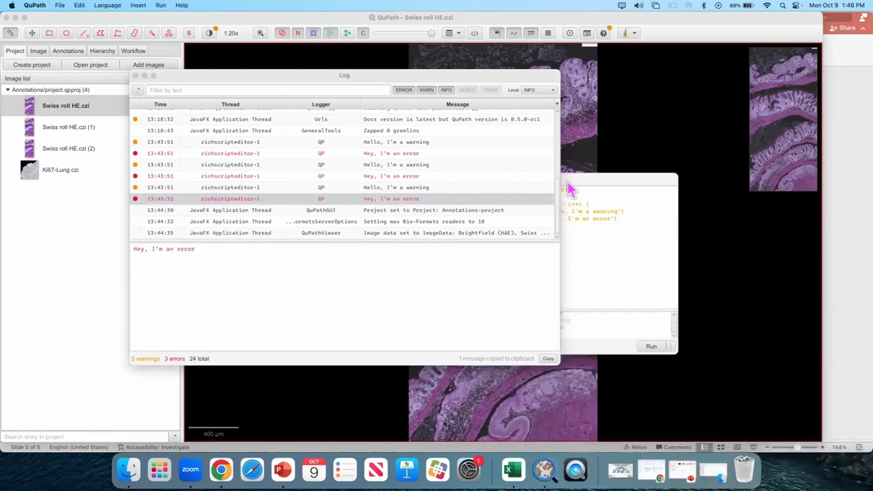
drag(600, 178, 742, 173)
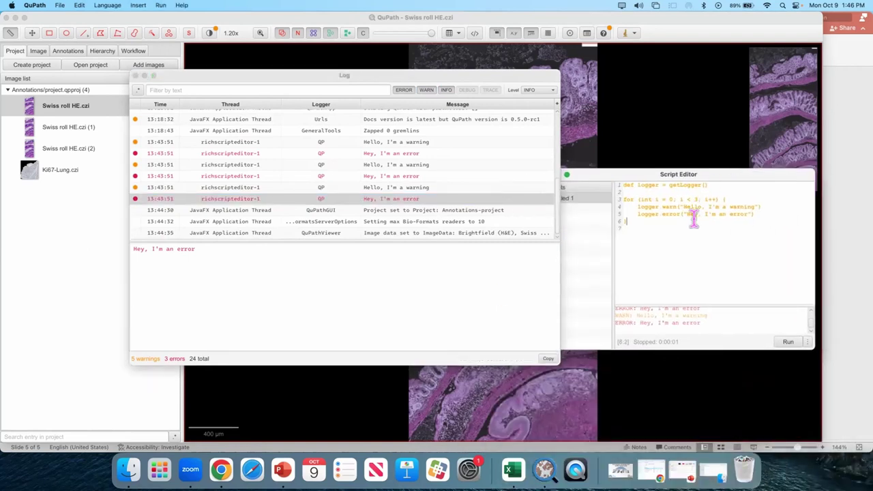
Step: Paste the copied 13:43:51.255 error entry on a new line below the script
key(Return)
key(Return)
key(Return)
text(\)
key(Return)
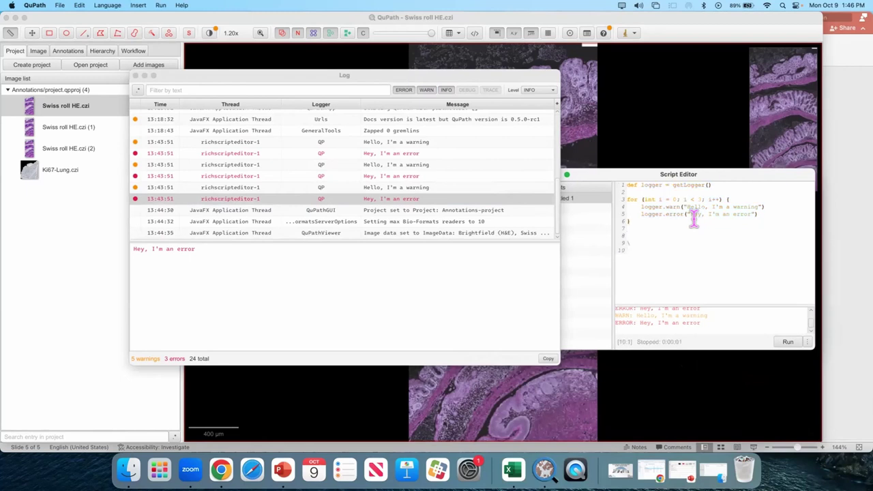
key(Return)
key(super+v)
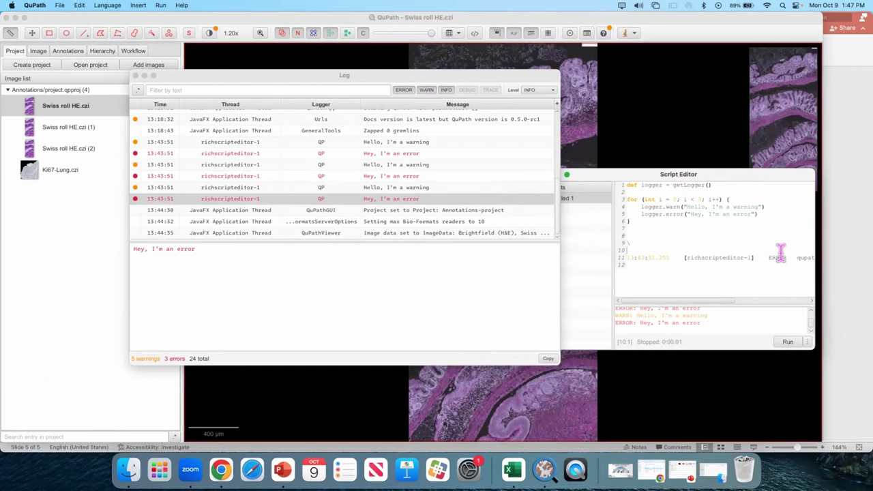
Step: Close the Log and Script Editor, search the Command List for 'cell dete' and pick Cell detection
click(136, 75)
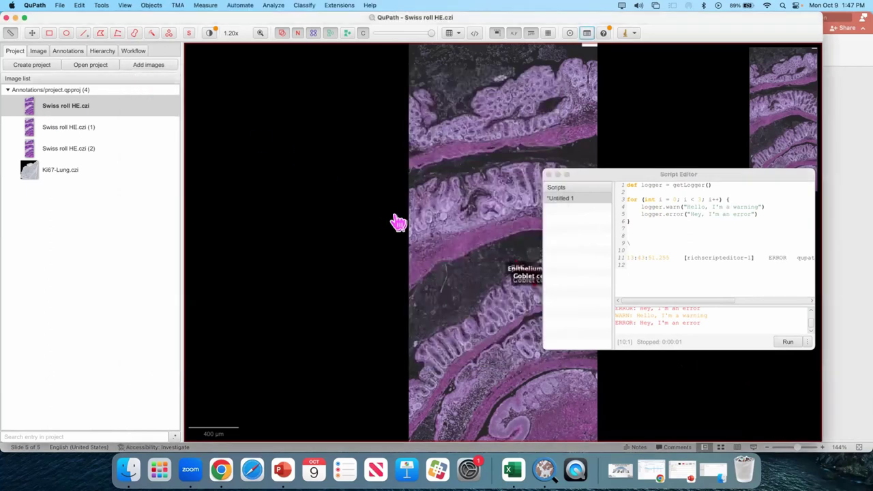
click(548, 175)
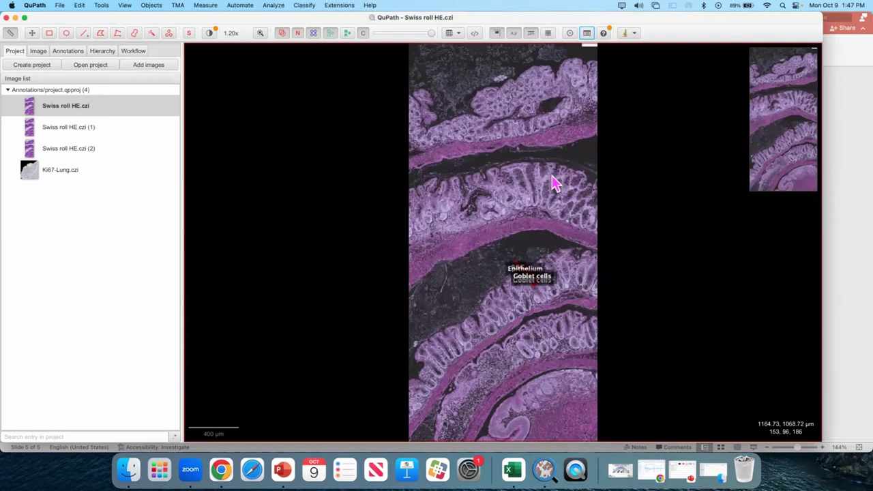
key(super+l)
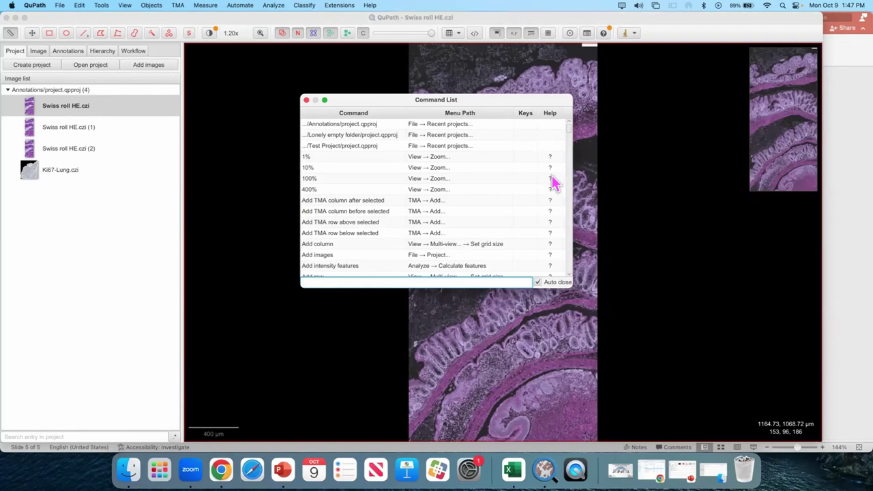
text(ce)
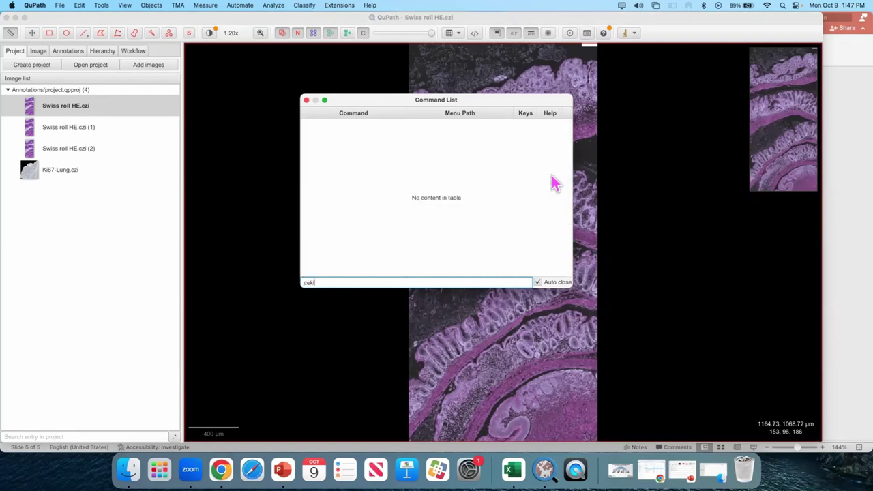
text(ll)
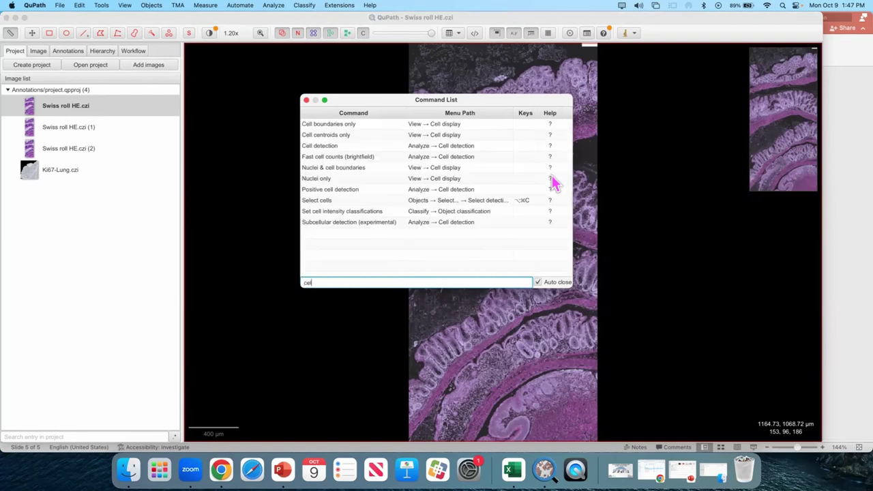
text( dete)
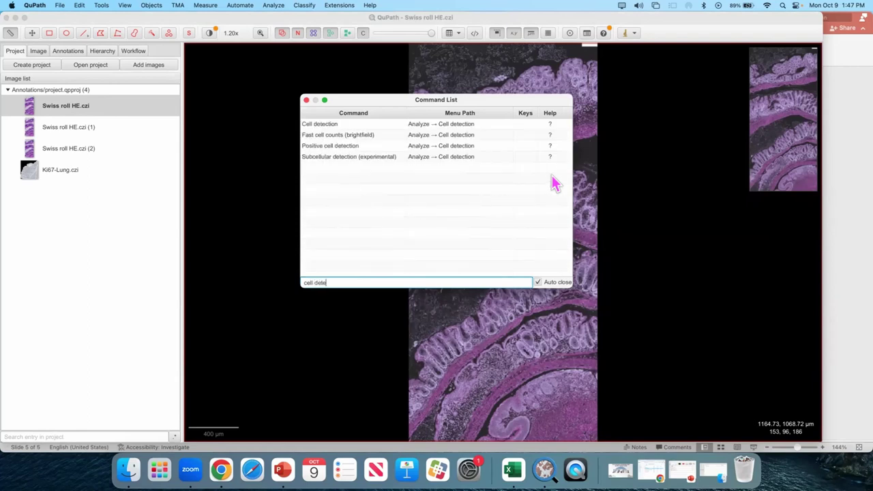
click(352, 126)
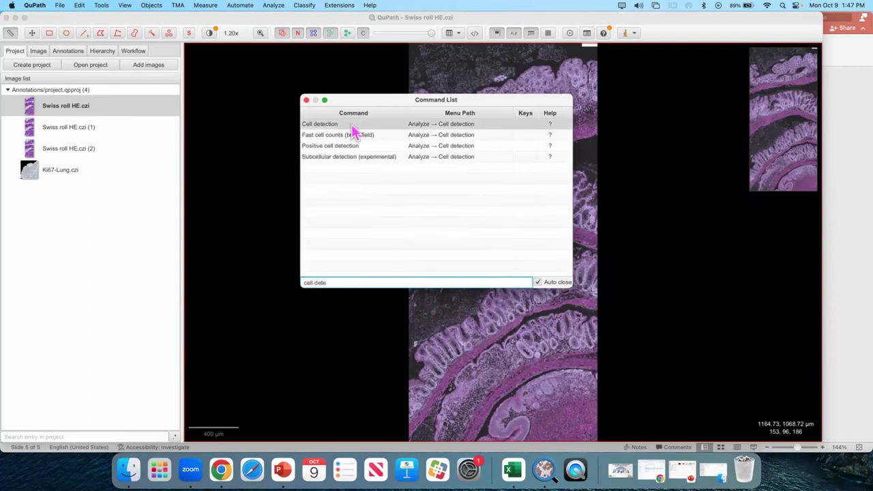
Step: Close the Command List, zoom the Swiss roll to about 4.5x and pan across the crypts
click(306, 101)
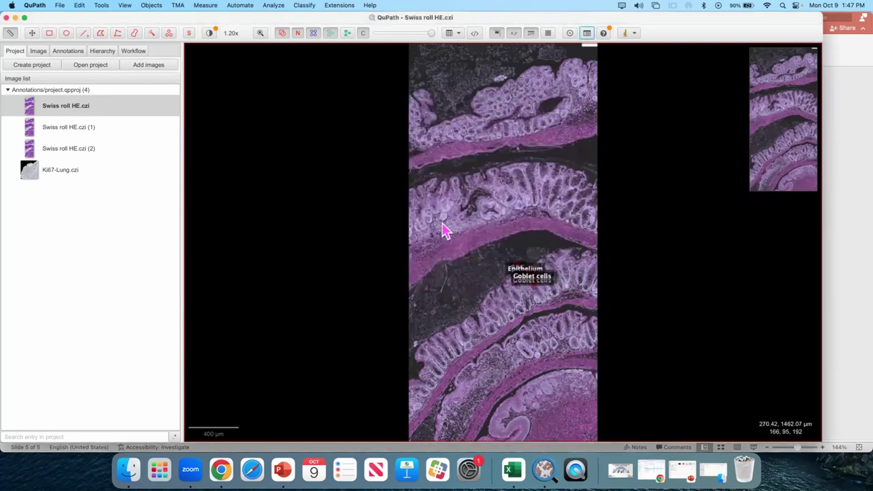
scroll(513, 216, up, 5)
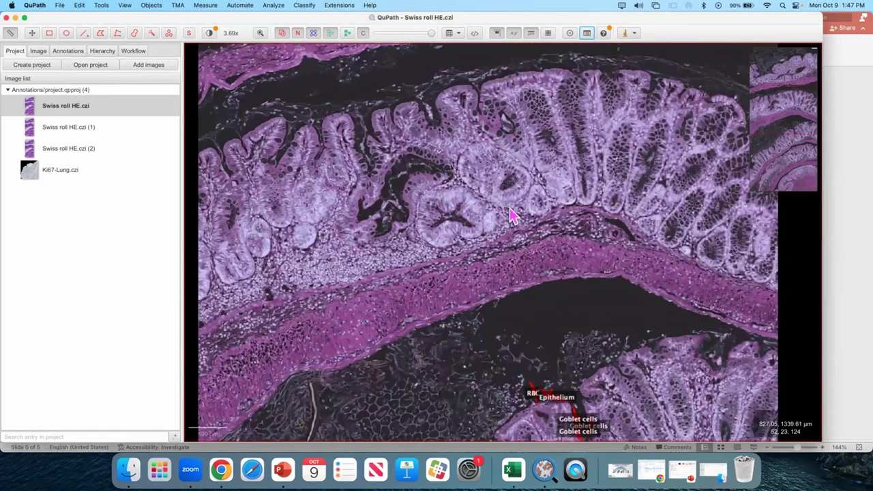
key(Left)
key(Left)
key(Left)
key(Left)
key(Left)
scroll(514, 216, up, 2)
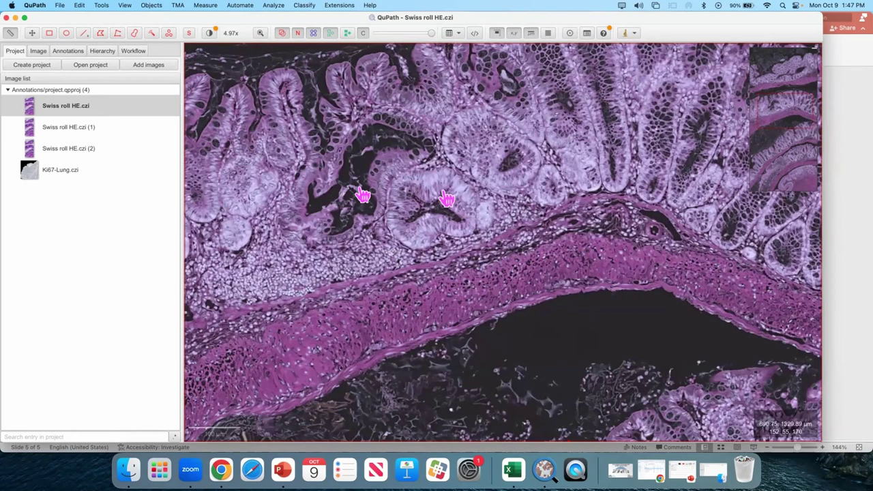
drag(441, 192, 348, 193)
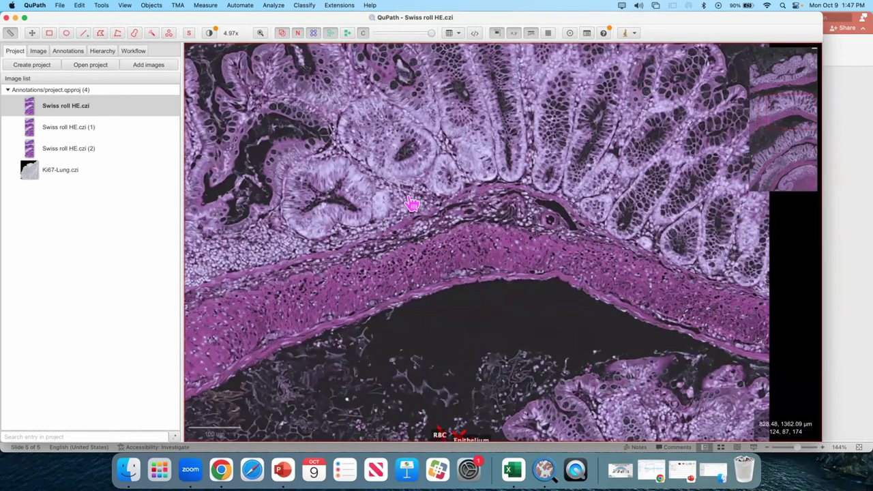
scroll(412, 204, down, 5)
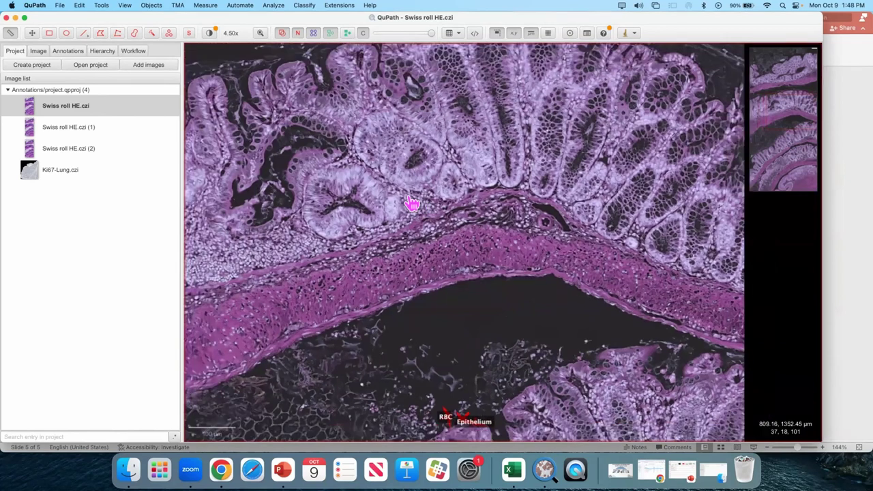
scroll(412, 203, up, 4)
scroll(412, 203, left, 5)
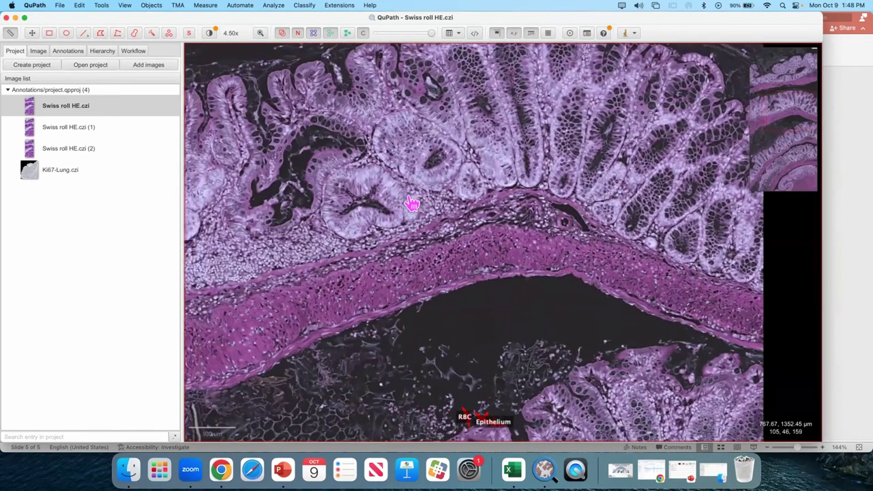
scroll(412, 203, down, 10)
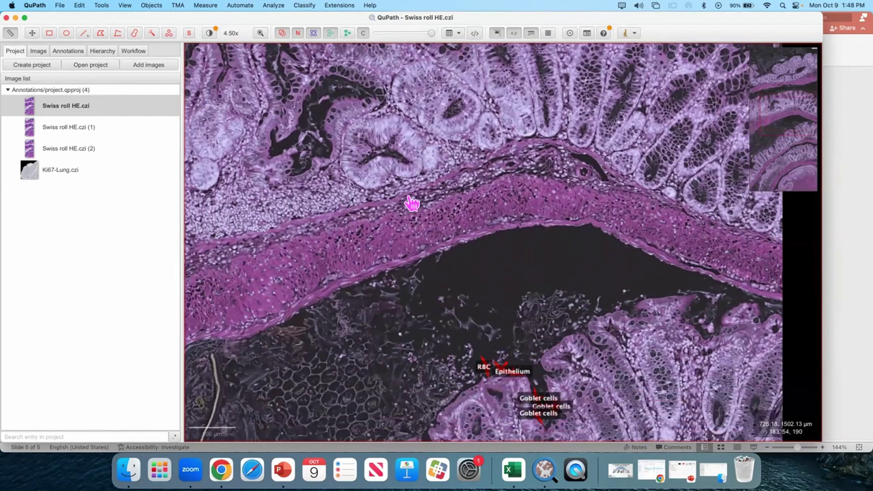